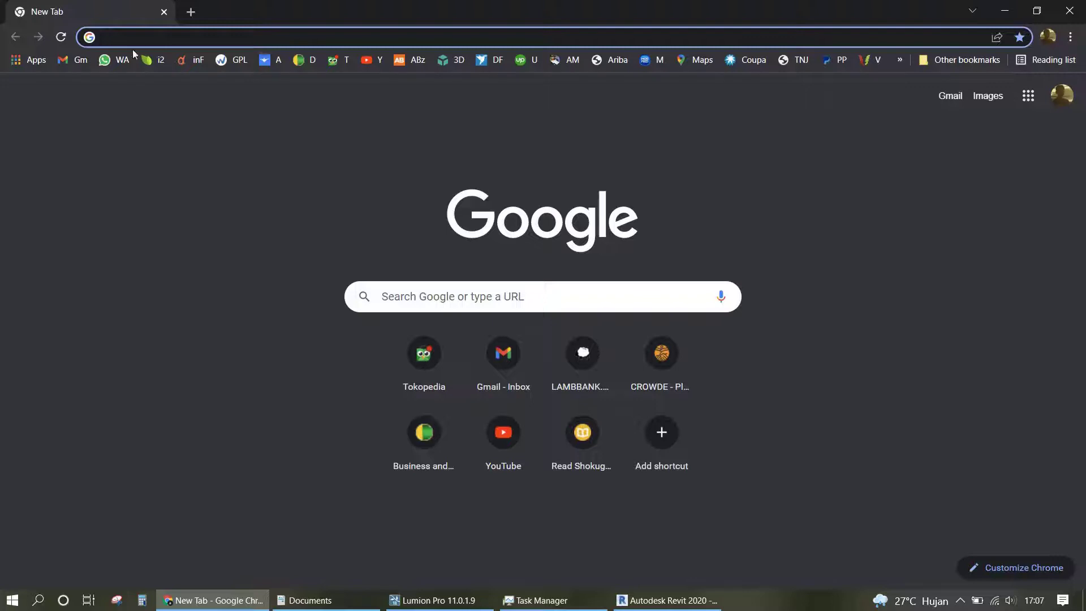
# Search 'revit livesync lumion', open the LiveSync for Revit App Store page, then minimize Chrome.
pyautogui.write('revit livesync lumion')
pyautogui.click(137, 63)
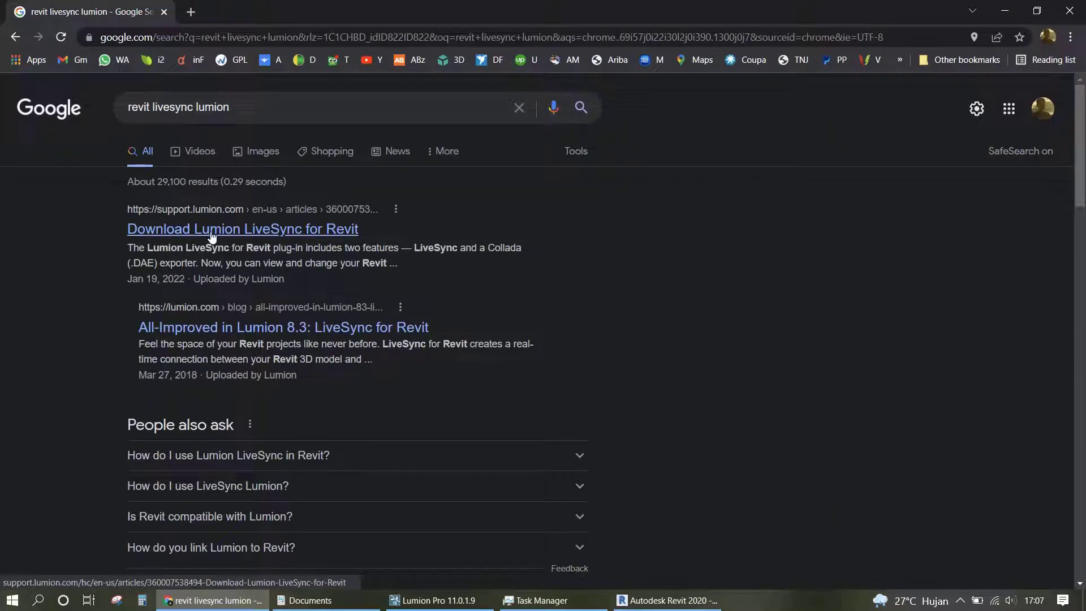
pyautogui.click(212, 233)
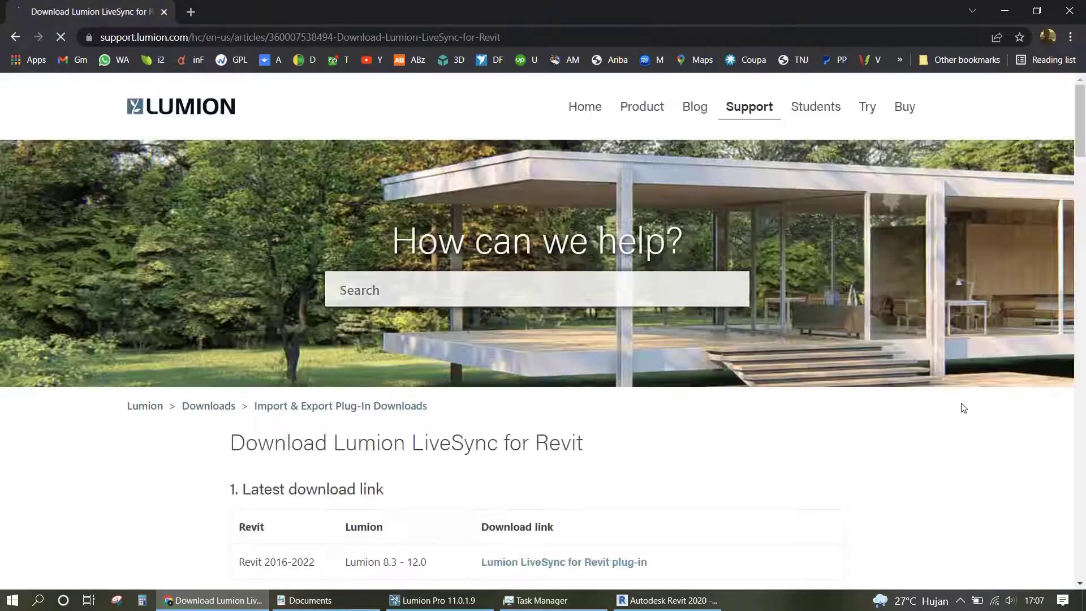
pyautogui.scroll(-5, 691, 408)
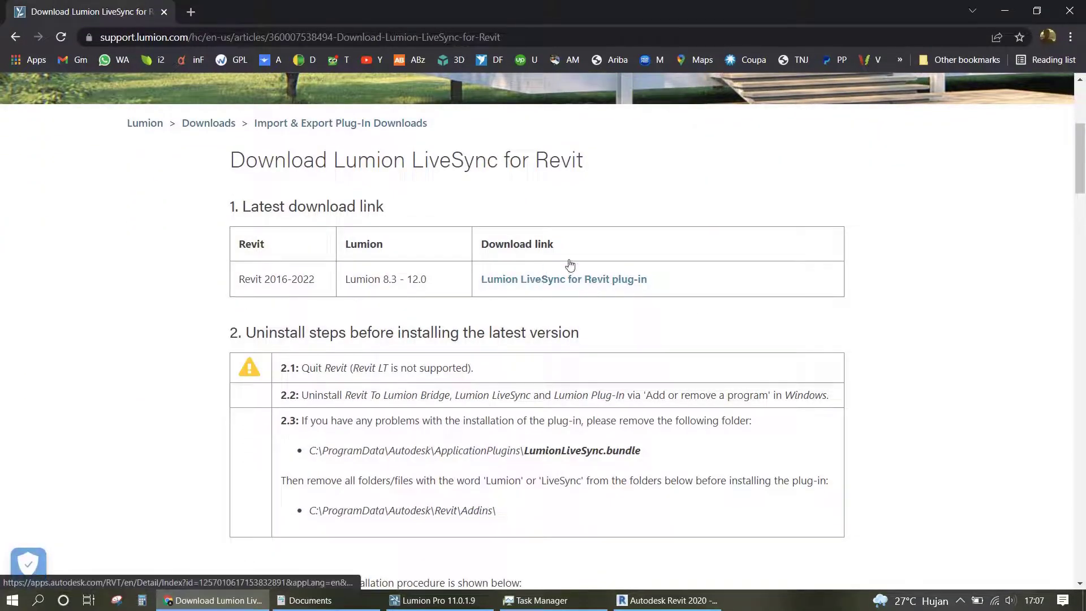
pyautogui.click(538, 283)
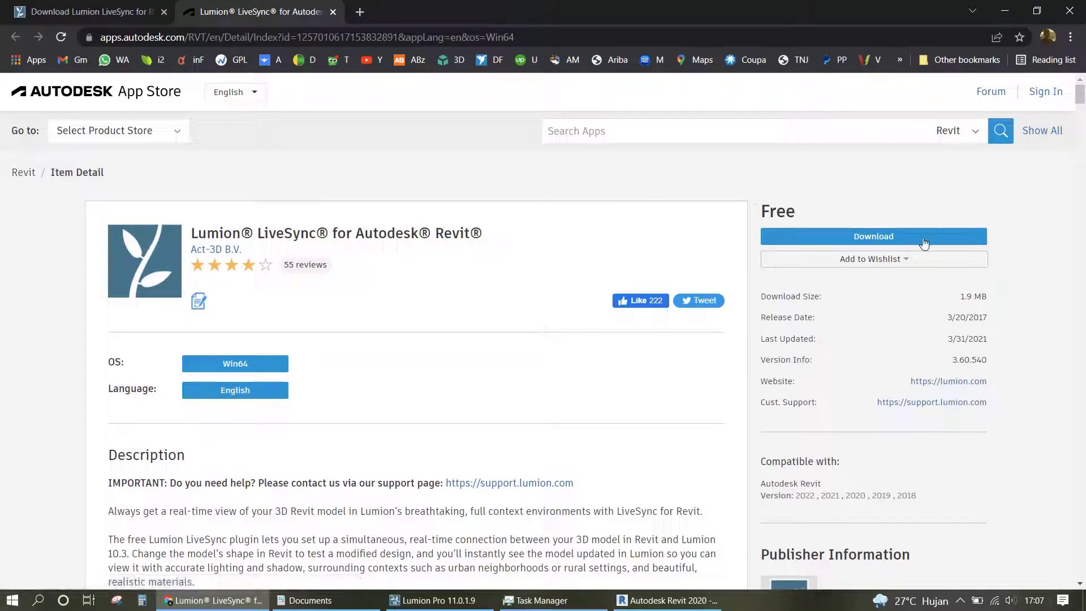
pyautogui.click(1005, 10)
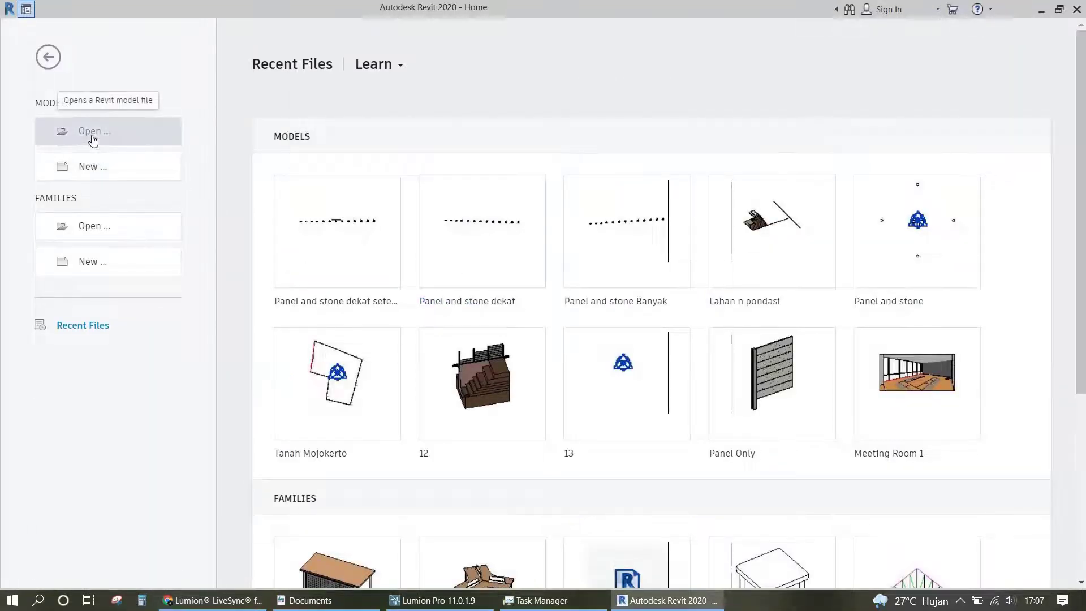
# Open 3D 2 floor house.rvt from Documents using Models > Open.
pyautogui.click(93, 138)
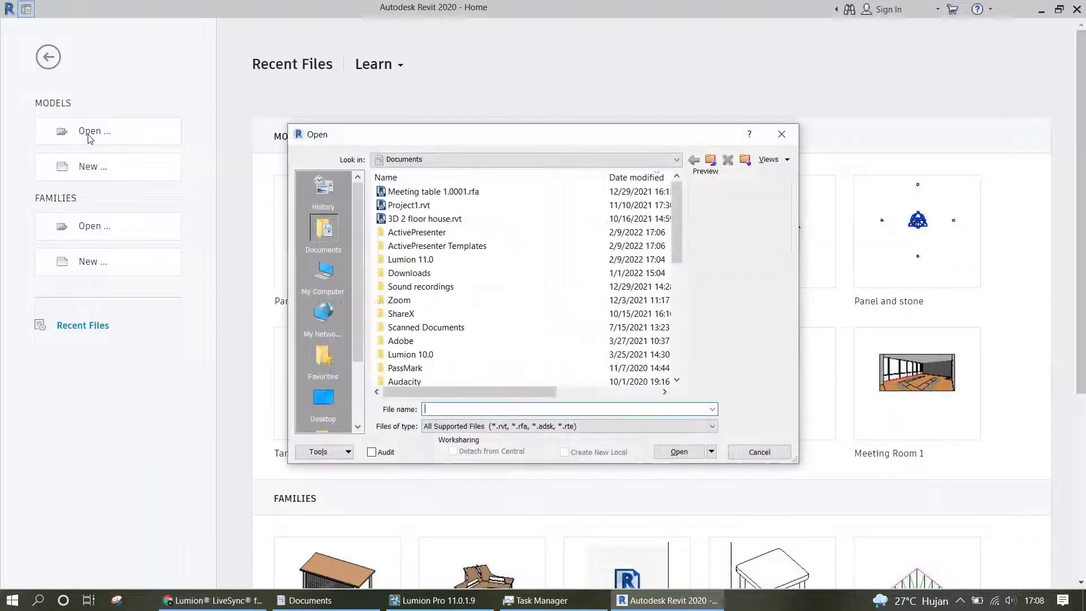
pyautogui.click(437, 221)
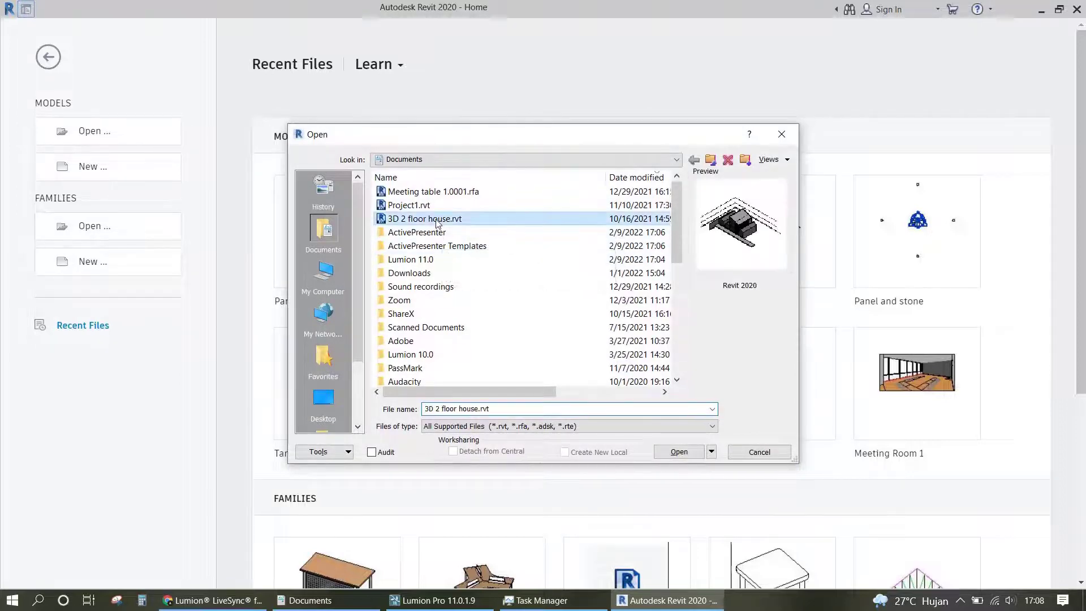
pyautogui.click(693, 452)
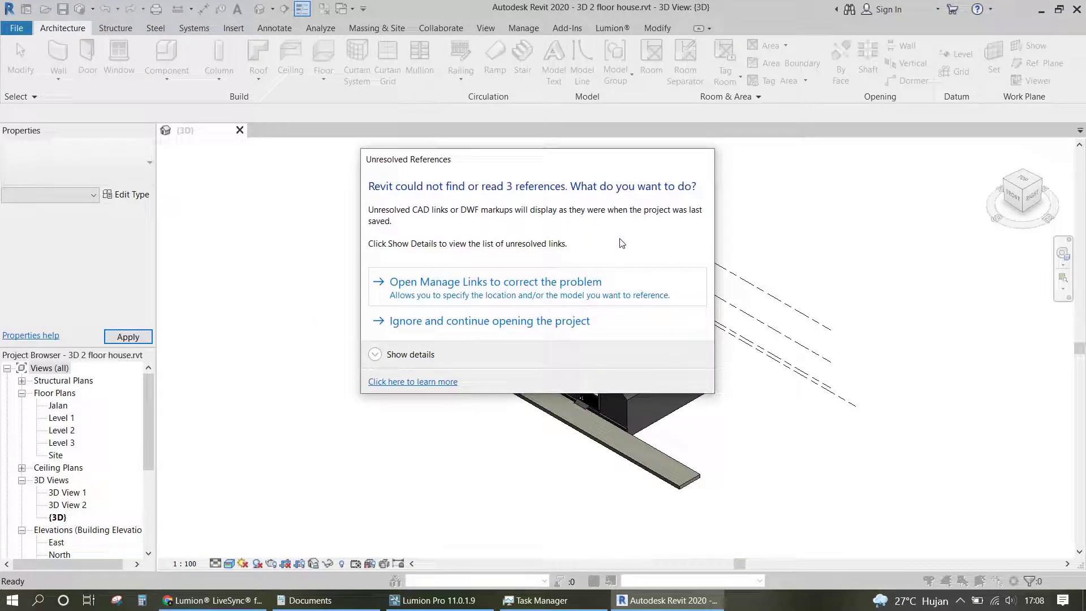
# Ignore the 3 unresolved references to finish opening, and view the Site floor plan.
pyautogui.click(497, 322)
pyautogui.scroll(3, 602, 416)
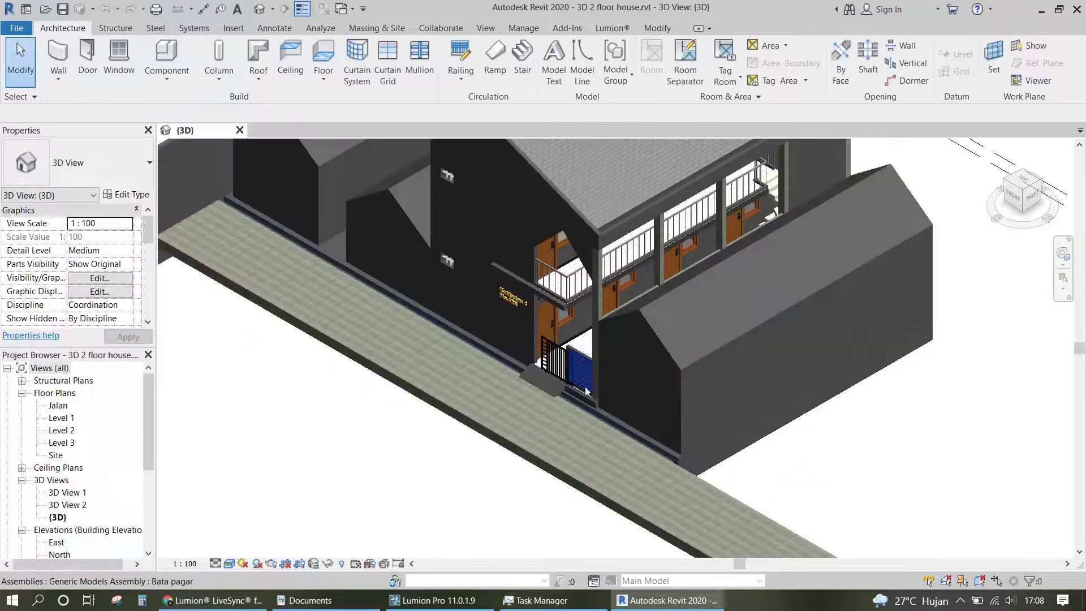
pyautogui.scroll(2, 572, 379)
pyautogui.scroll(-5, 572, 379)
pyautogui.scroll(-2, 599, 315)
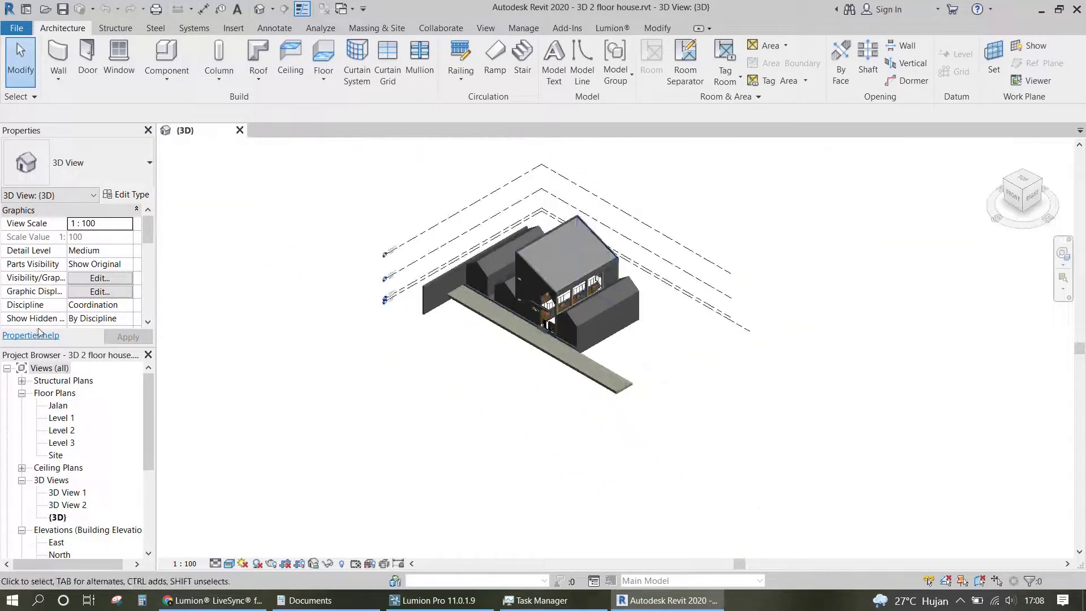
pyautogui.doubleClick(57, 457)
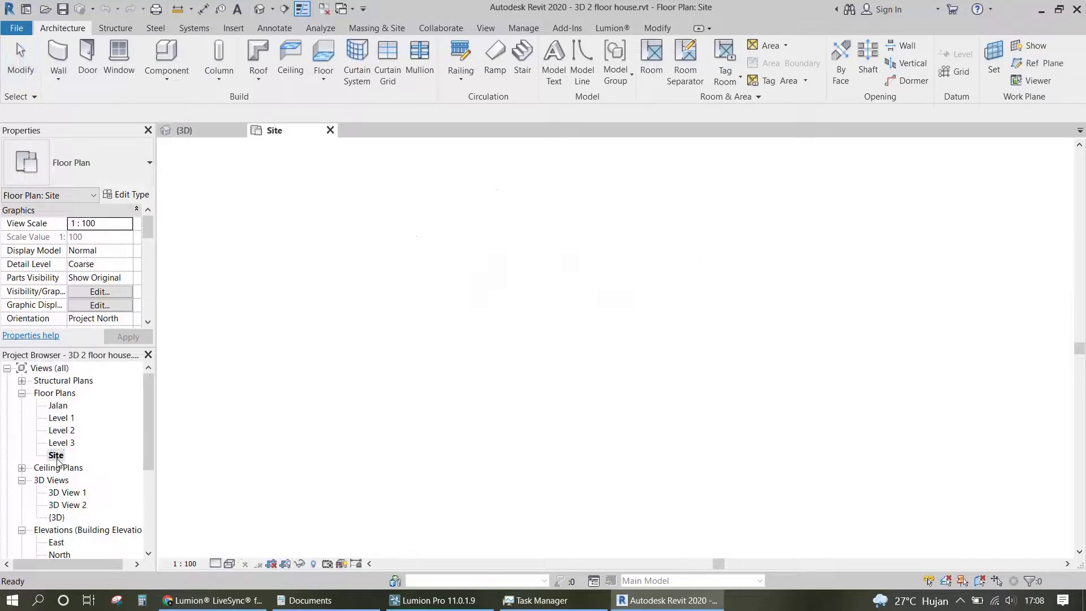
pyautogui.scroll(3, 562, 394)
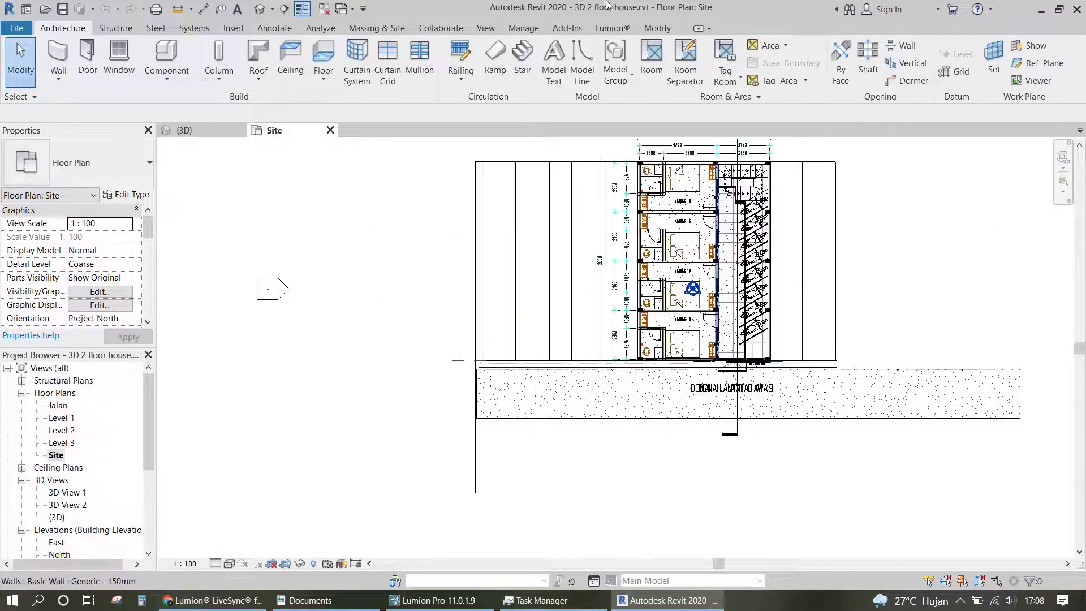
# Return to the default {3D} view and show the Lumion® ribbon tab.
pyautogui.click(485, 27)
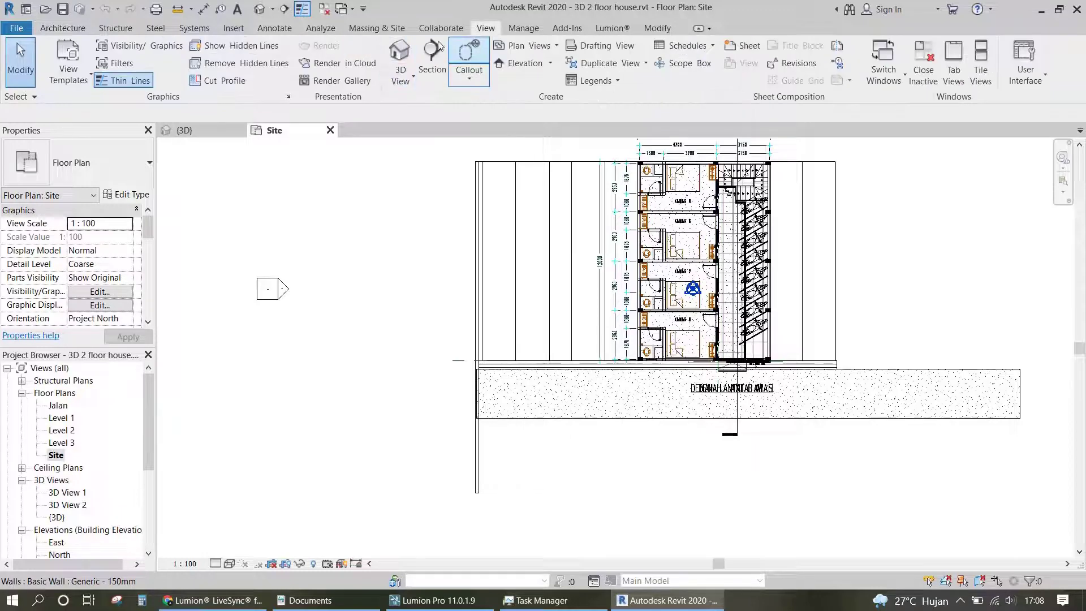
pyautogui.click(401, 59)
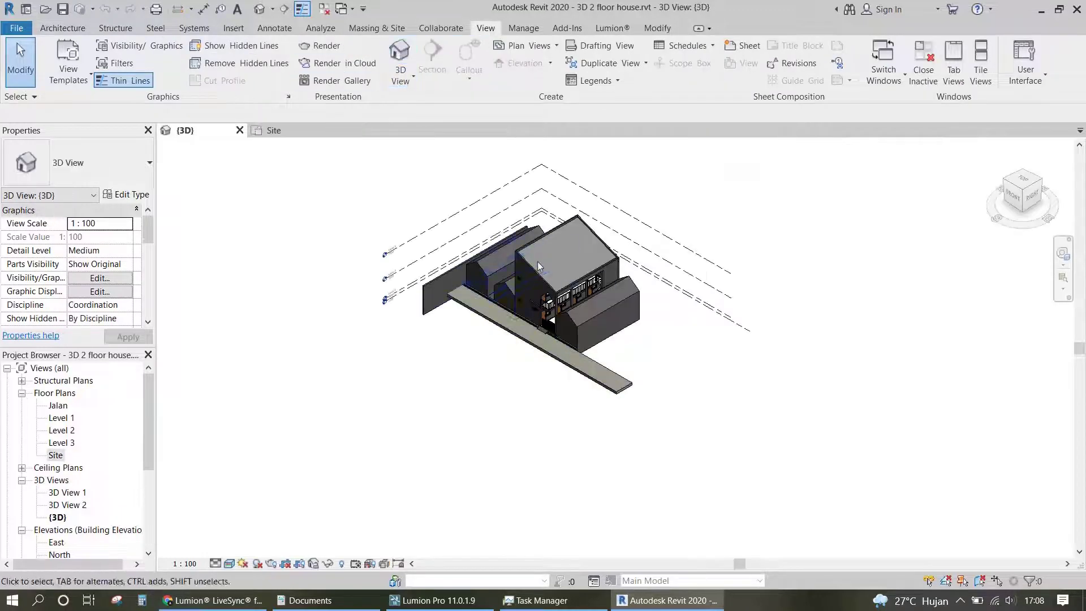
pyautogui.scroll(1, 532, 339)
pyautogui.scroll(1, 532, 380)
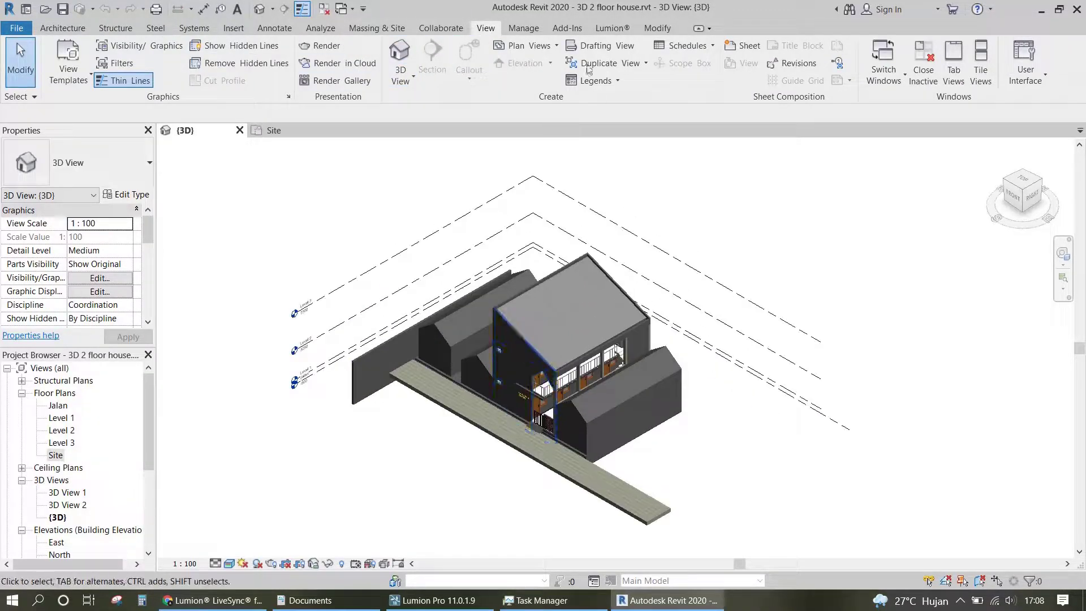
pyautogui.click(609, 29)
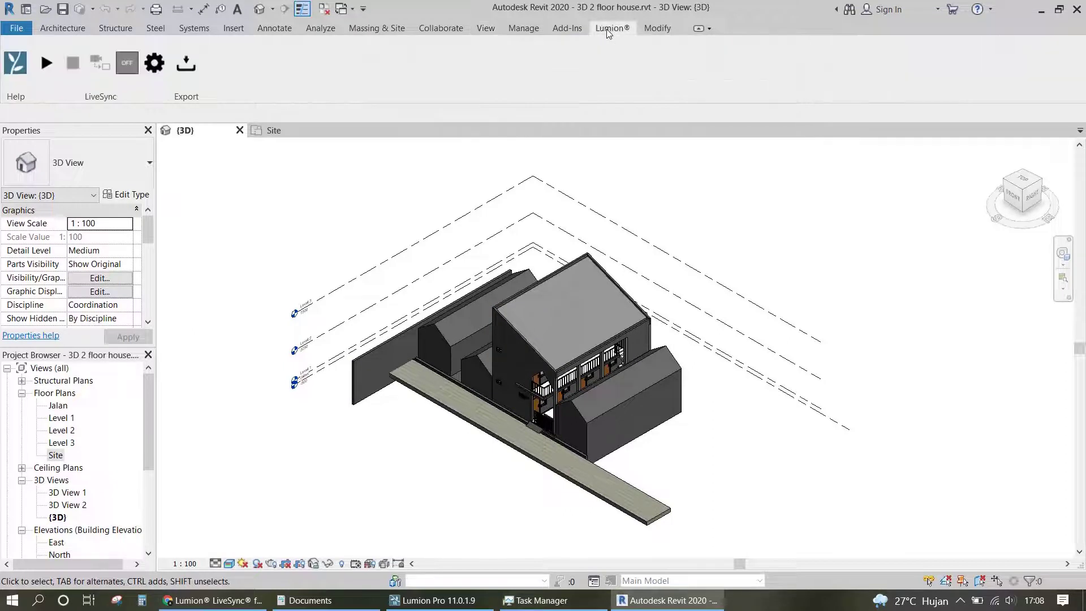
# Set LiveSync smoothing to high with camera sync on start, then start LiveSync.
pyautogui.click(154, 63)
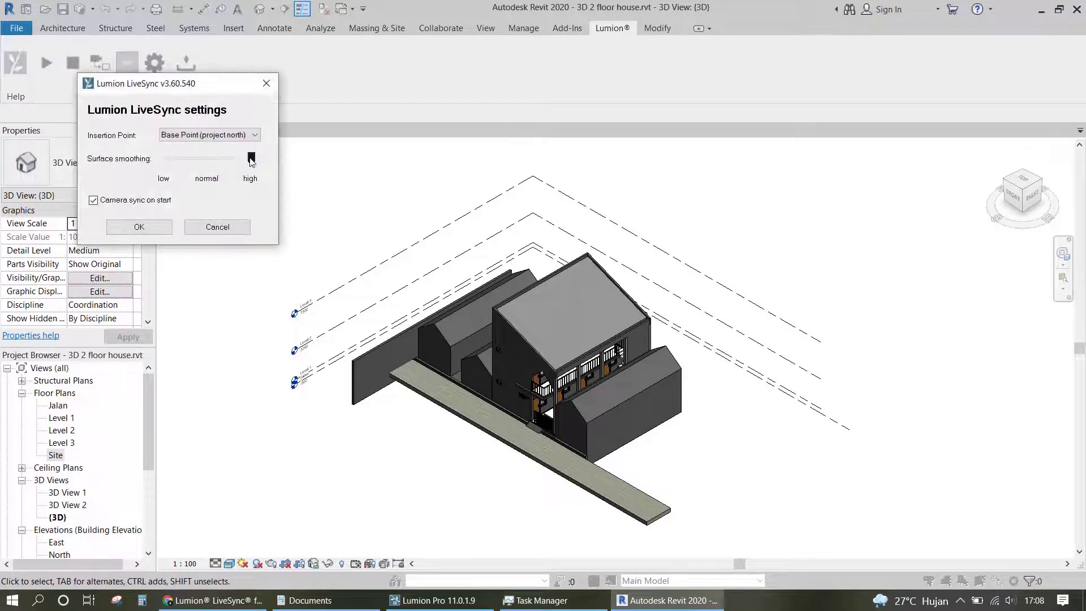
pyautogui.click(251, 161)
pyautogui.click(139, 227)
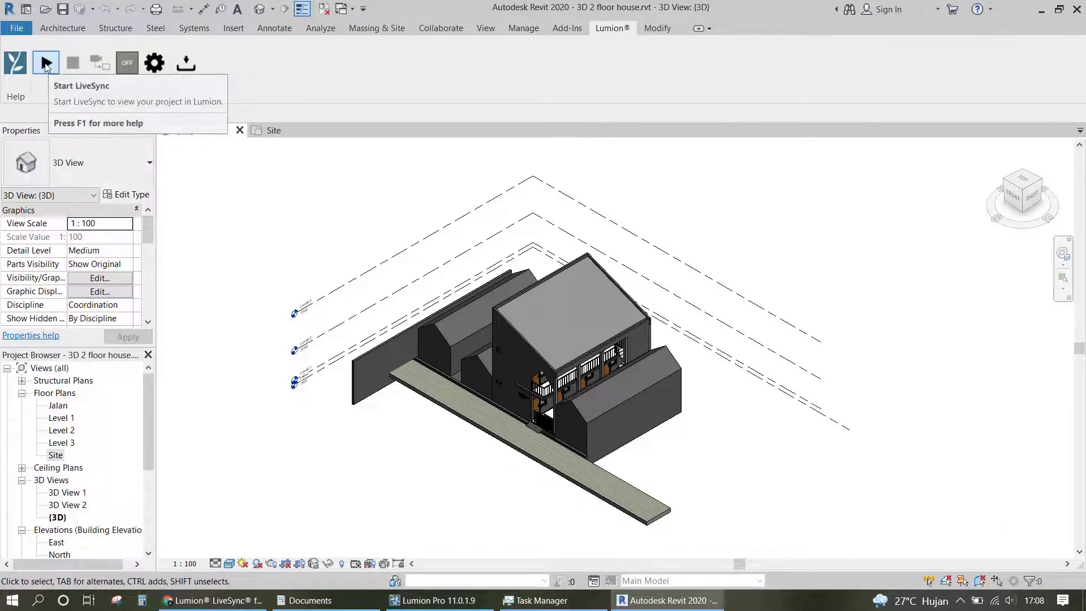
pyautogui.click(47, 64)
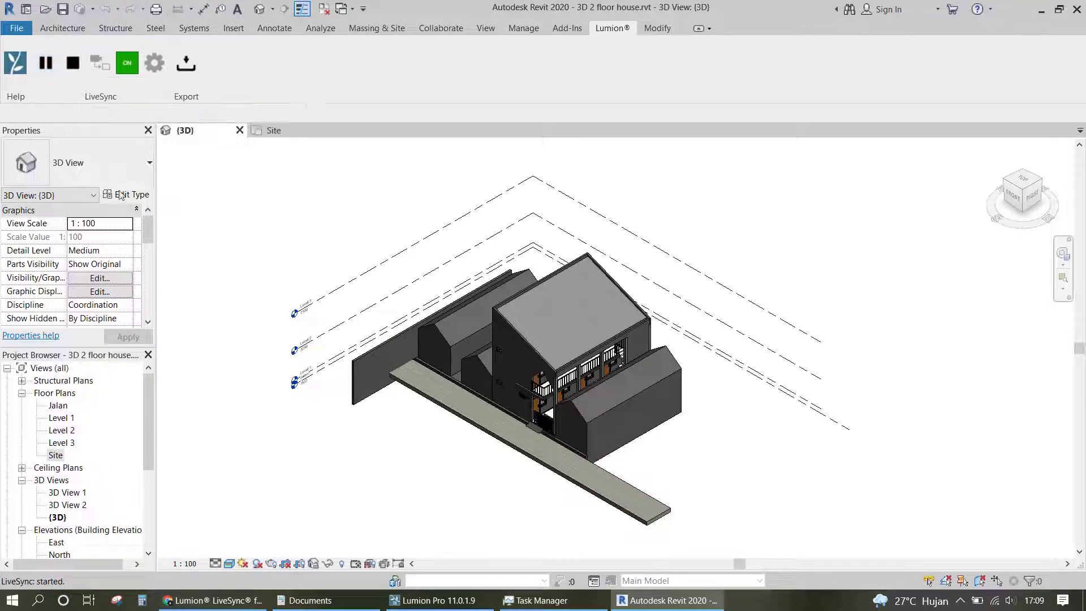
# Bring Lumion forward and create a new project from the plain environment template.
pyautogui.click(419, 605)
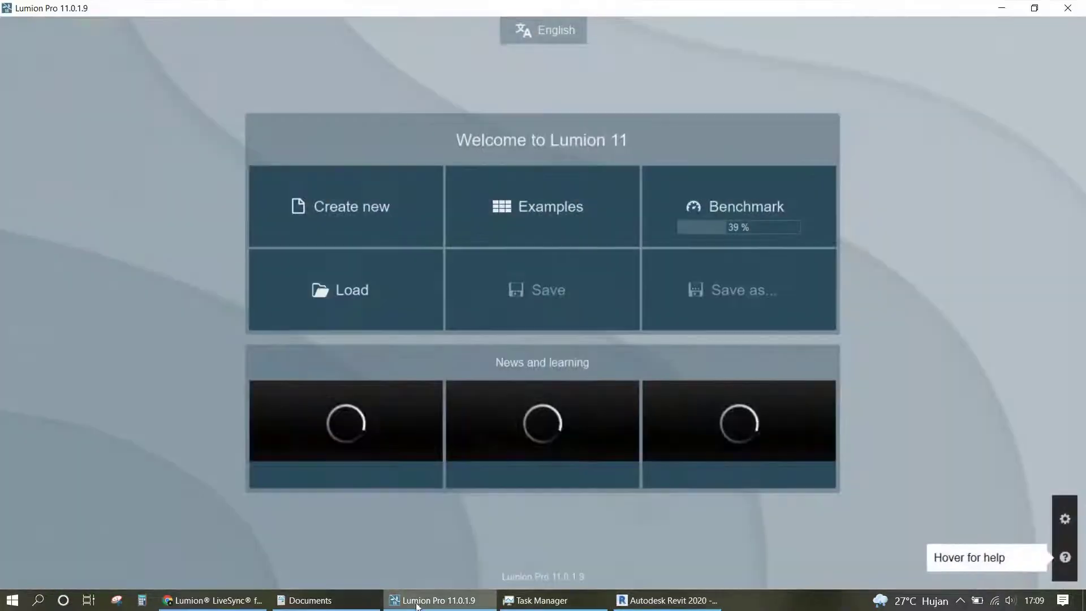
pyautogui.click(341, 199)
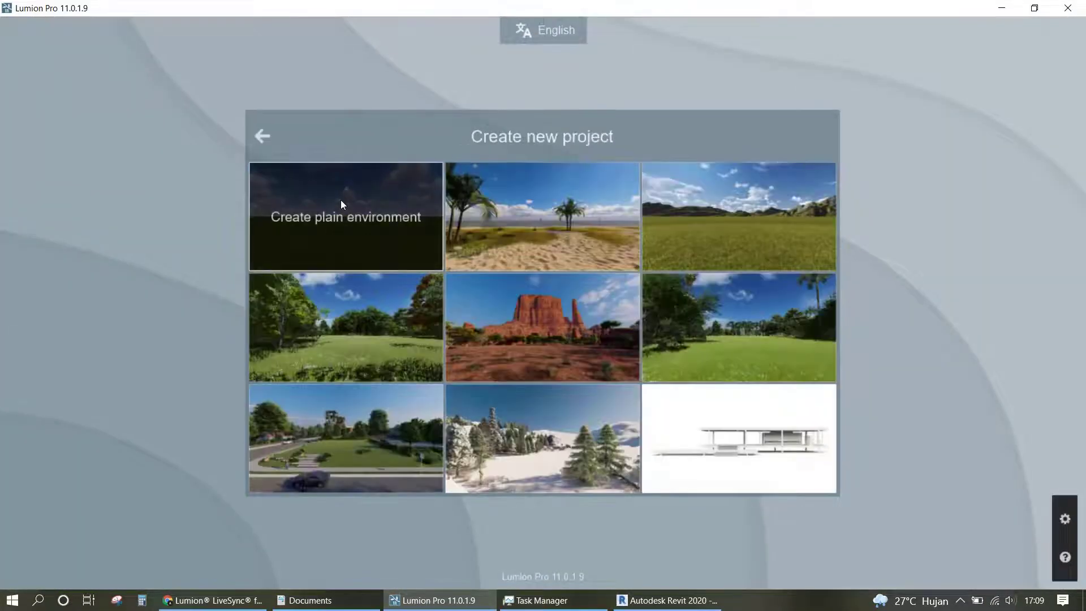
pyautogui.click(316, 220)
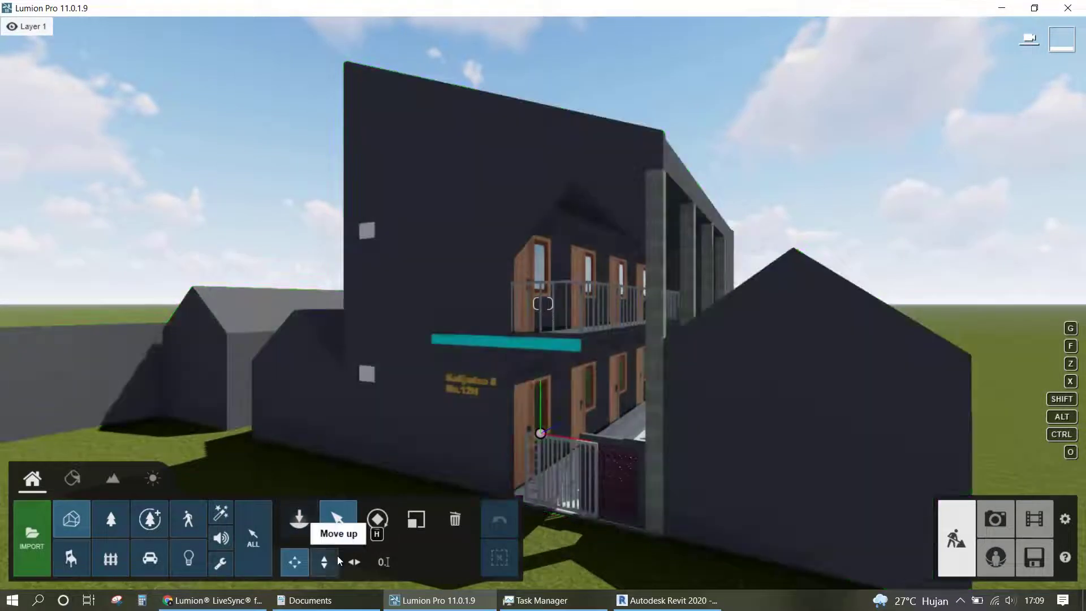
# Raise the house about 0.35 m above the ground with Move up.
pyautogui.click(326, 560)
pyautogui.click(323, 524)
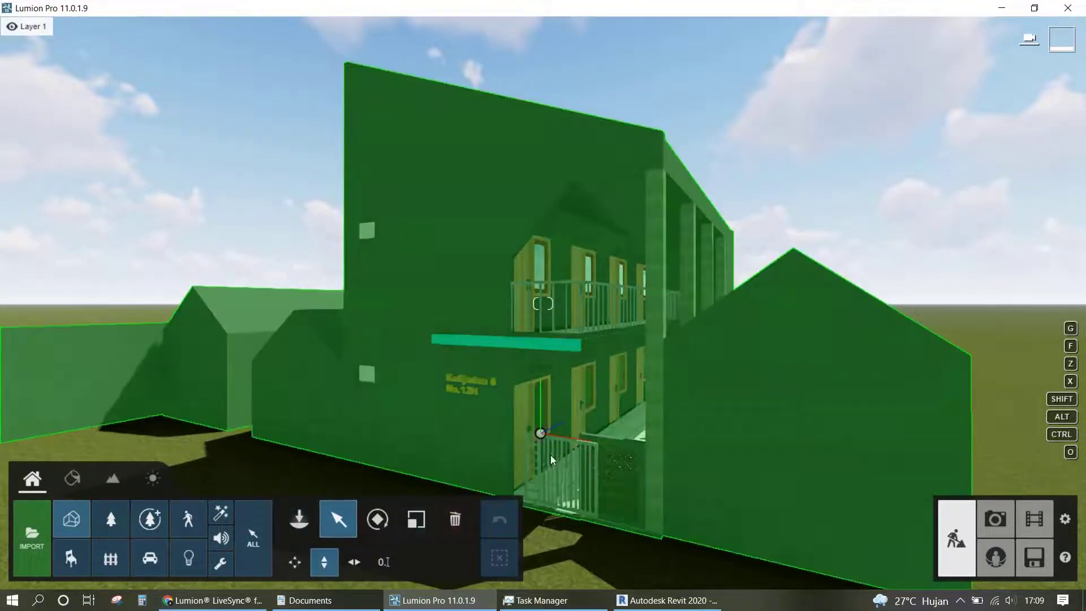
pyautogui.click(542, 435)
pyautogui.moveTo(540, 423); pyautogui.dragTo(543, 409)
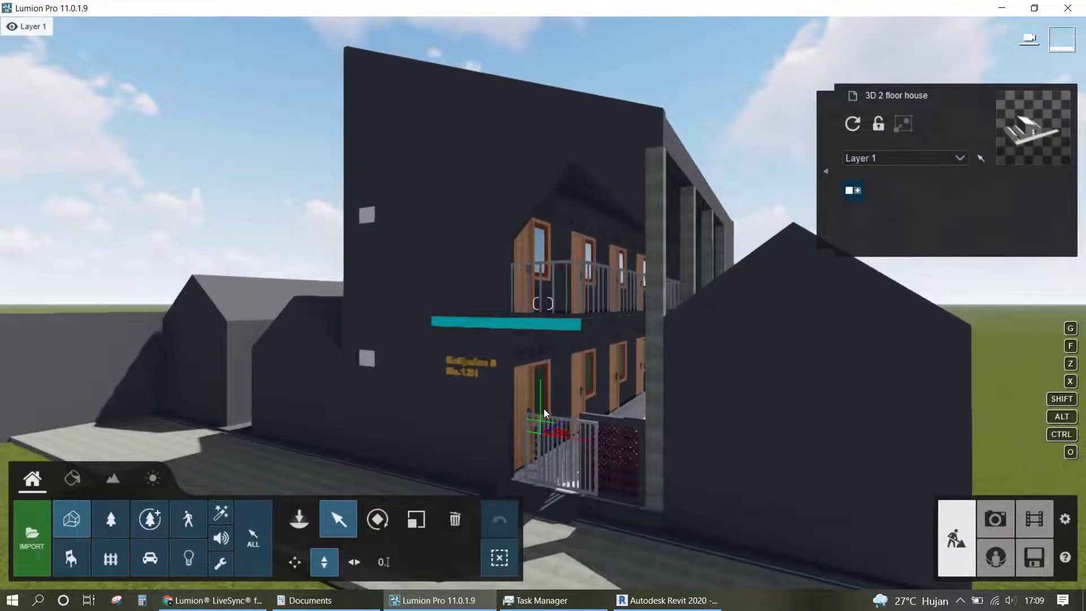
pyautogui.moveTo(544, 408); pyautogui.dragTo(549, 404)
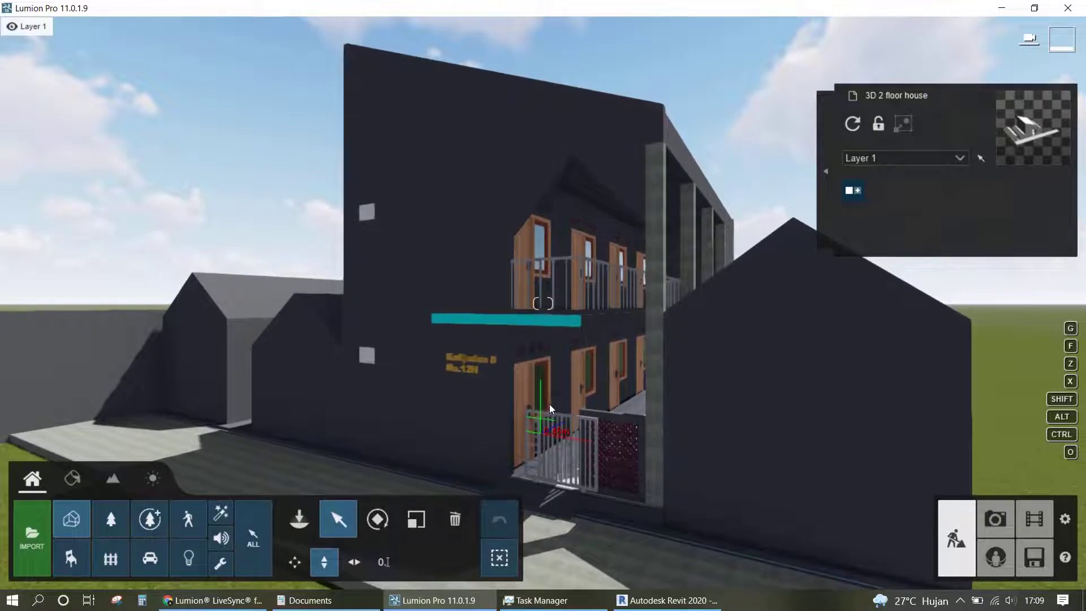
# Lock the house model so it can no longer be selected.
pyautogui.scroll(-5, 549, 403)
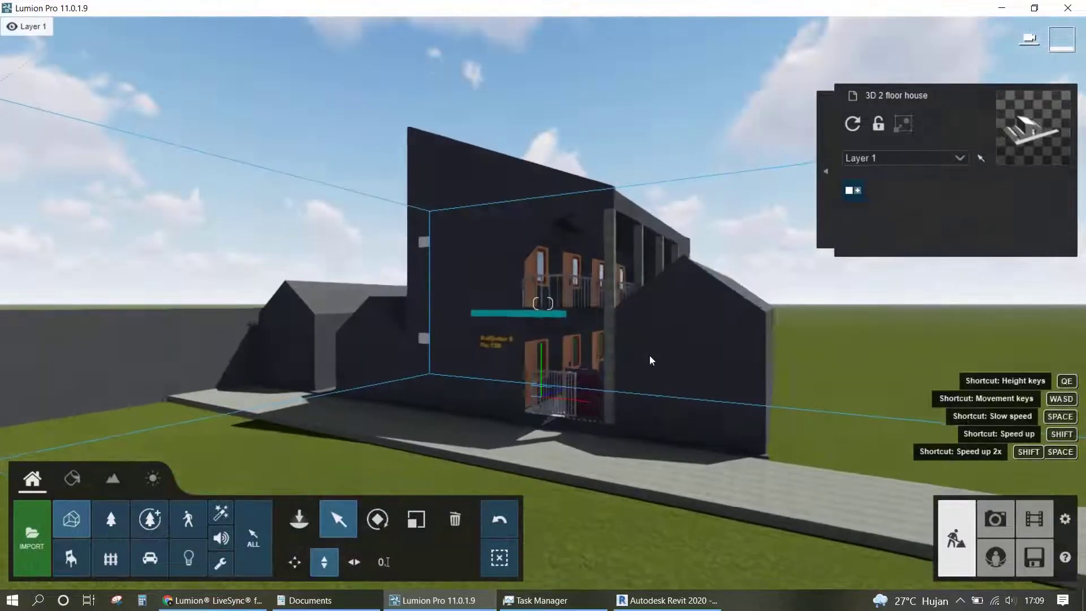
pyautogui.moveTo(650, 355)
pyautogui.mouseDown(button='right')
pyautogui.moveTo(727, 361)
pyautogui.moveTo(740, 325)
pyautogui.moveTo(602, 294)
pyautogui.moveTo(604, 354)
pyautogui.moveTo(628, 407)
pyautogui.moveTo(488, 362)
pyautogui.moveTo(883, 423)
pyautogui.moveTo(726, 420)
pyautogui.moveTo(674, 389)
pyautogui.moveTo(676, 328)
pyautogui.moveTo(693, 357)
pyautogui.moveTo(718, 341)
pyautogui.moveTo(826, 470)
pyautogui.moveTo(620, 382)
pyautogui.moveTo(600, 398)
pyautogui.mouseUp(button='right')
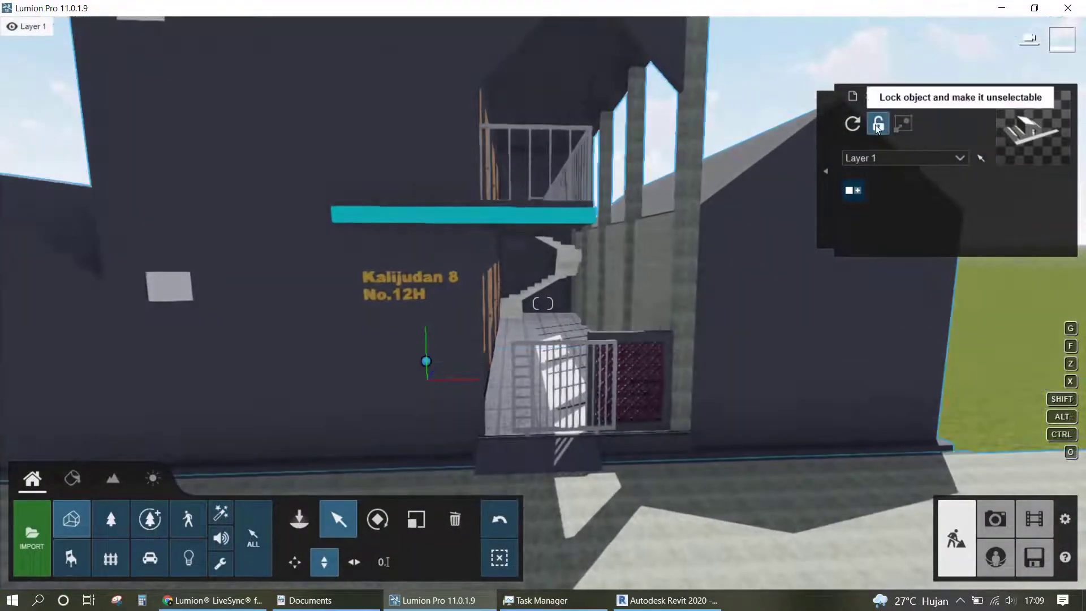
pyautogui.click(877, 127)
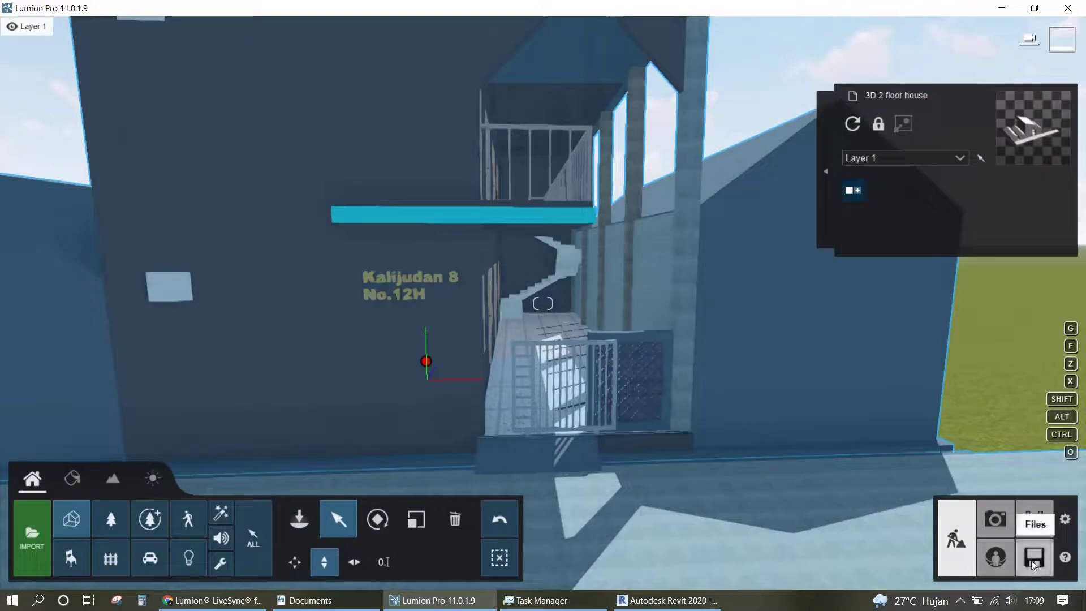
pyautogui.moveTo(745, 320)
pyautogui.mouseDown(button='right')
pyautogui.moveTo(661, 308)
pyautogui.moveTo(678, 328)
pyautogui.moveTo(700, 317)
pyautogui.mouseUp(button='right')
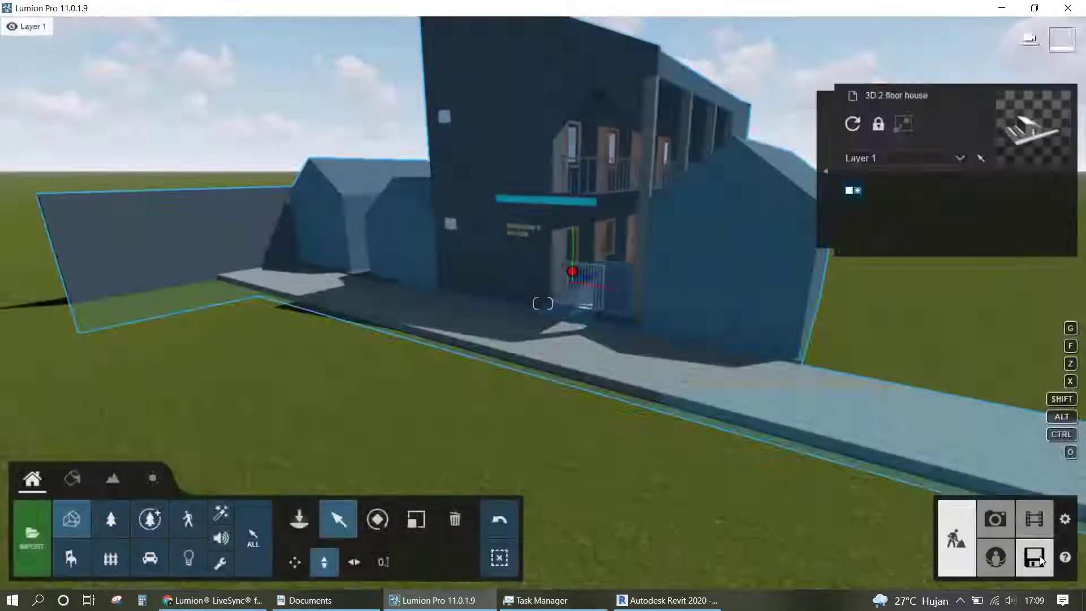
# Save the project as 'House 3D test sync' in the Documents folder.
pyautogui.click(1034, 557)
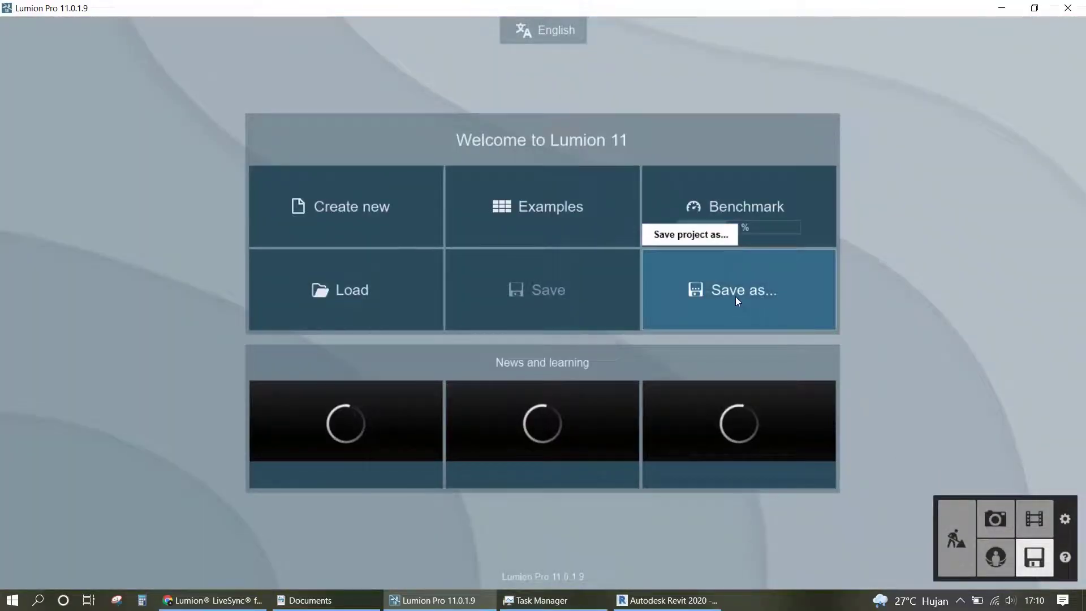
pyautogui.click(740, 299)
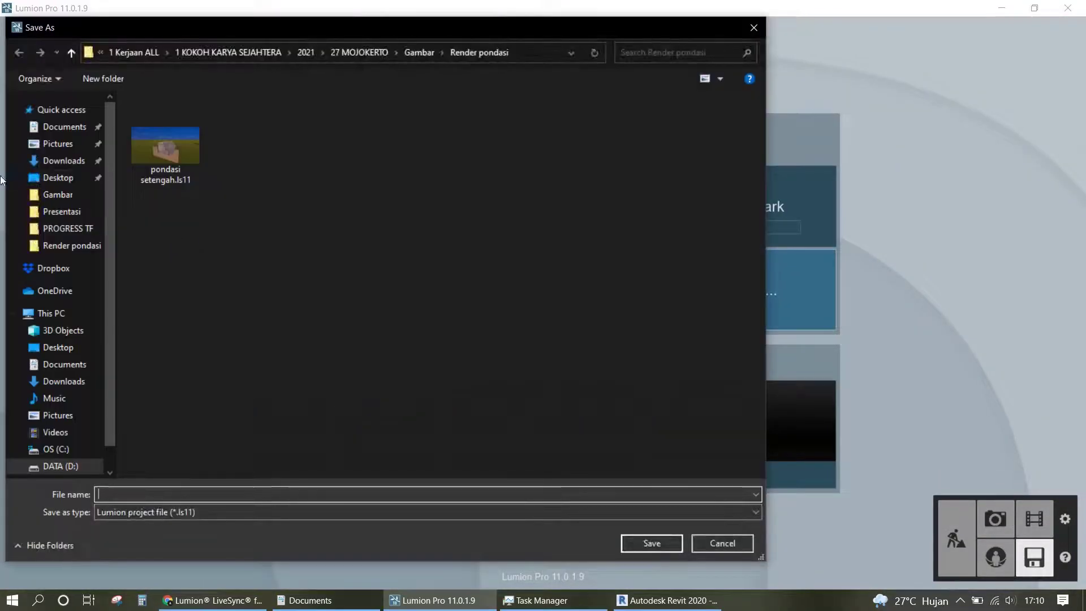
pyautogui.click(57, 127)
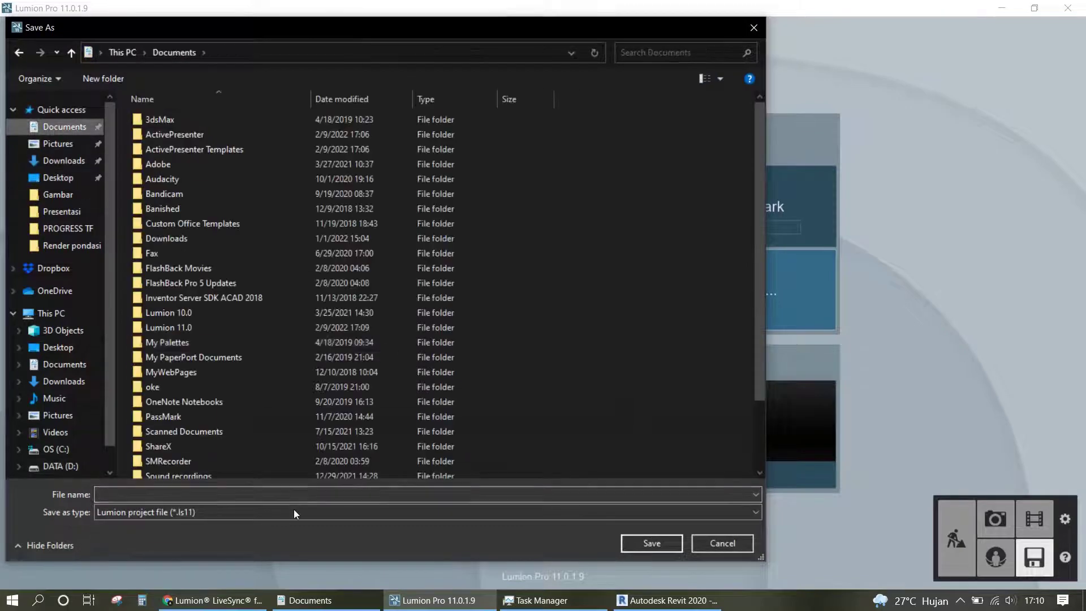
pyautogui.click(223, 495)
pyautogui.write('Hous')
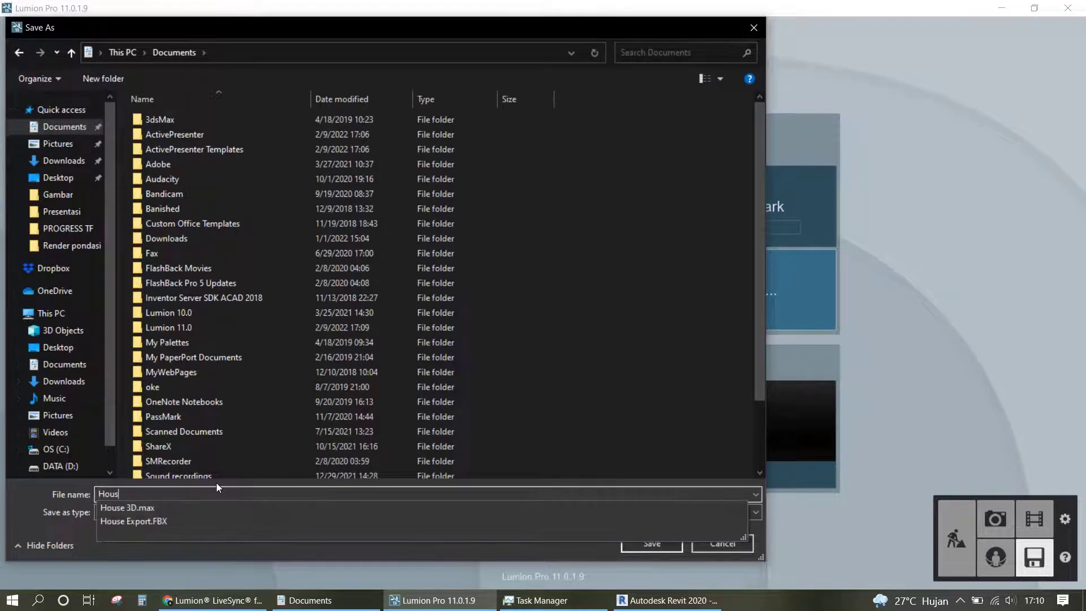
pyautogui.write('e 3D ')
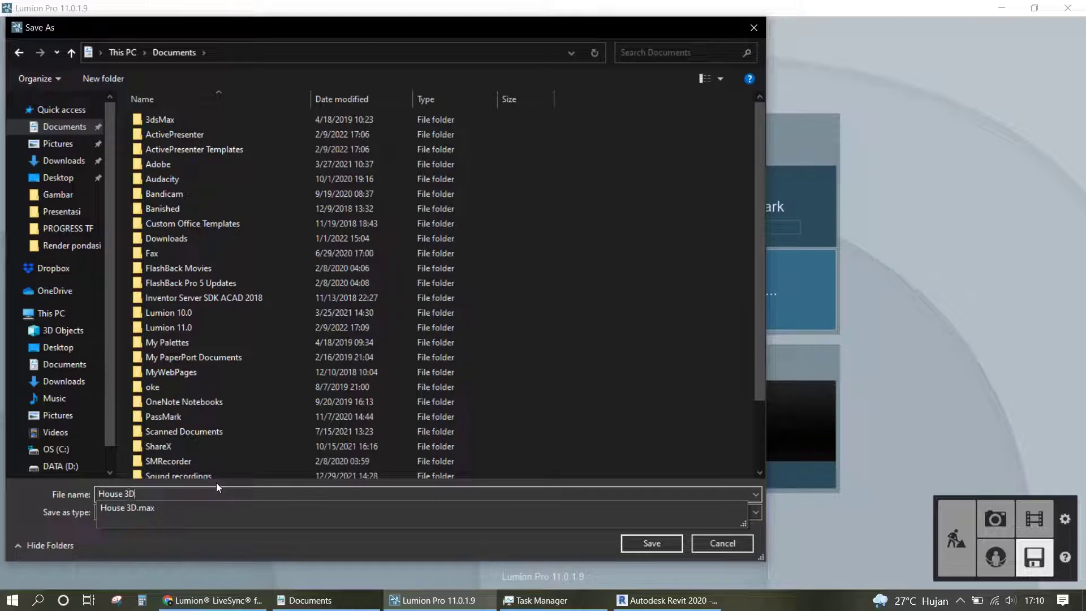
pyautogui.write('tes')
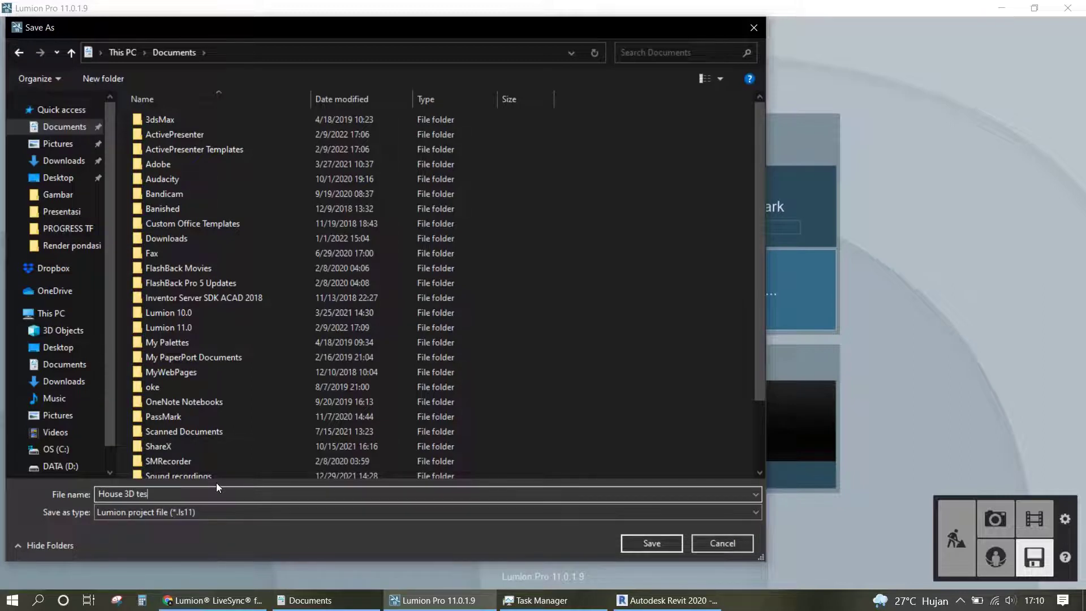
pyautogui.write('t sy')
pyautogui.write('nc')
pyautogui.click(628, 547)
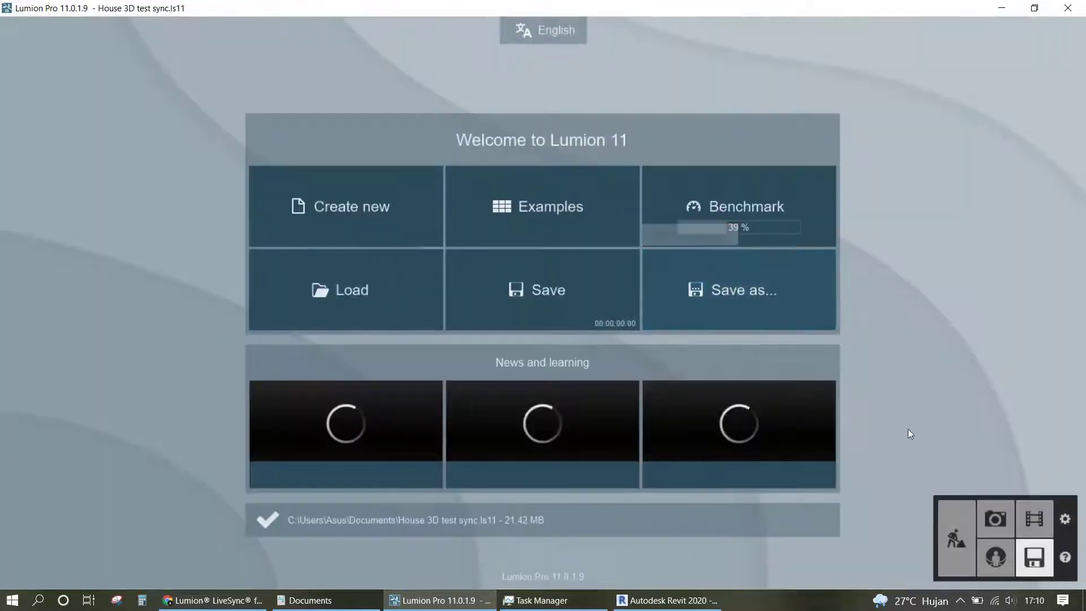
# Return to Build mode, tilt the view over the house, then minimize Lumion.
pyautogui.click(957, 542)
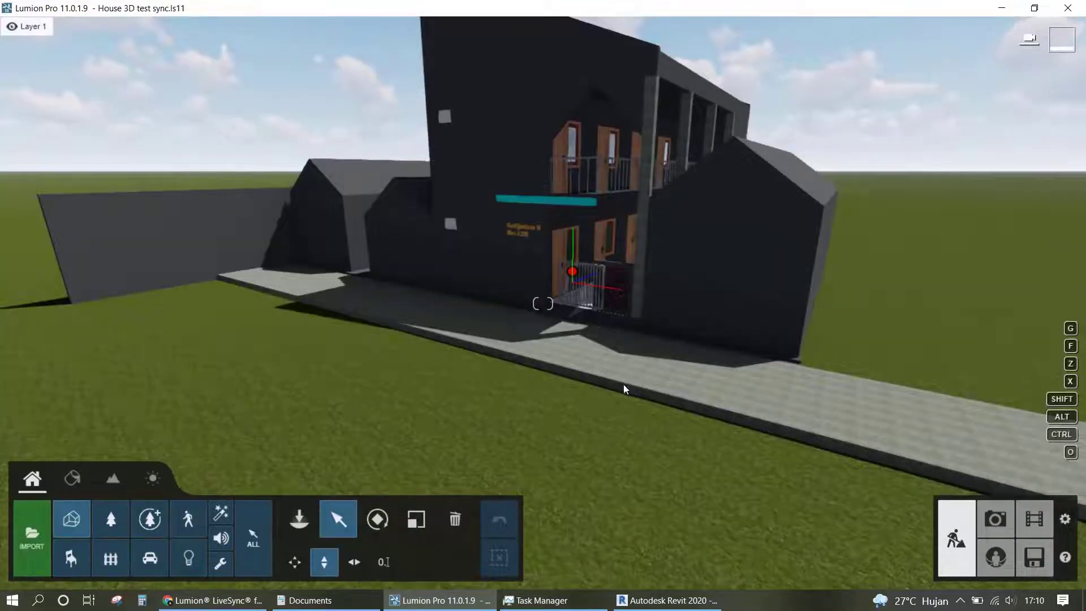
pyautogui.moveTo(690, 351); pyautogui.dragTo(706, 410, button='right')
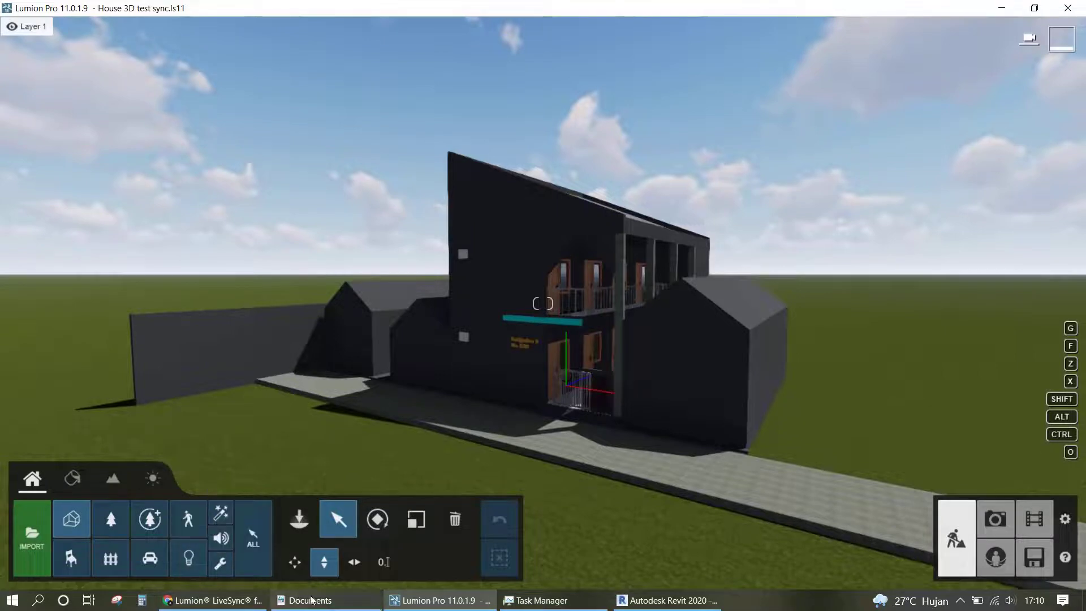
pyautogui.click(962, 601)
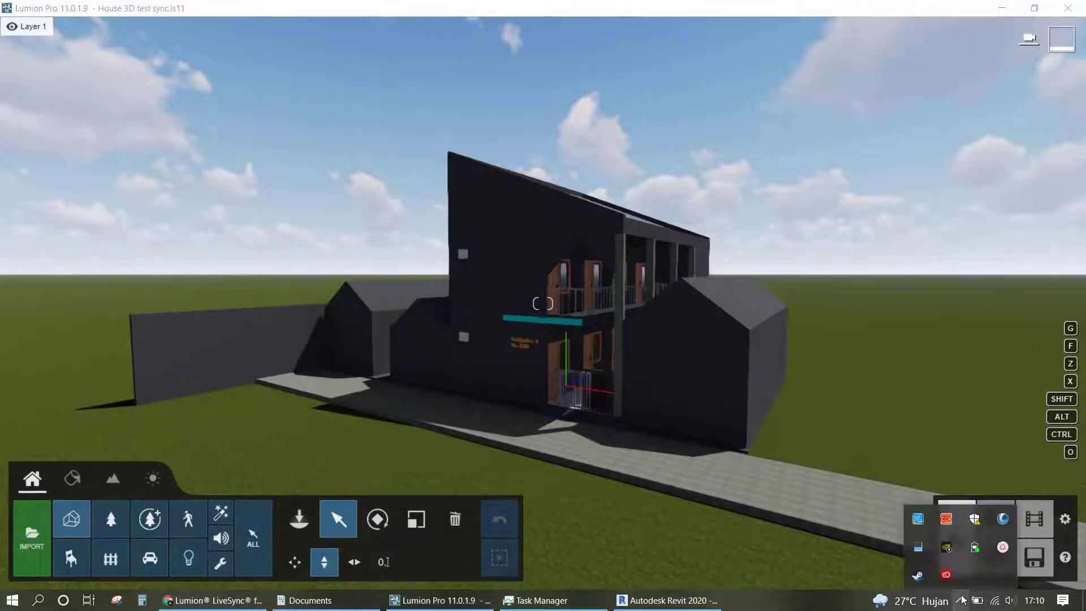
pyautogui.click(1002, 8)
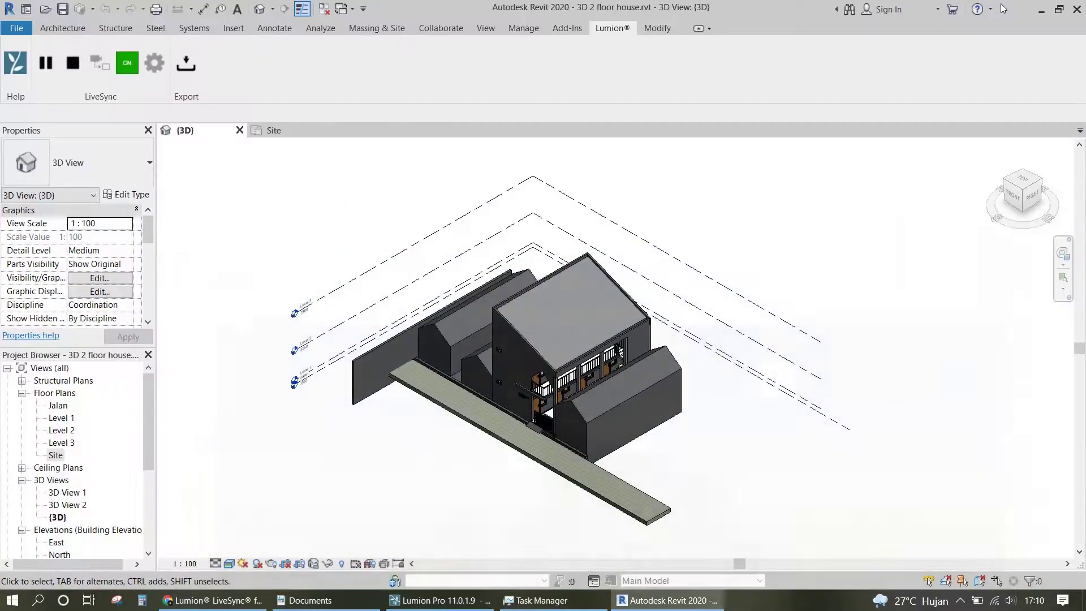